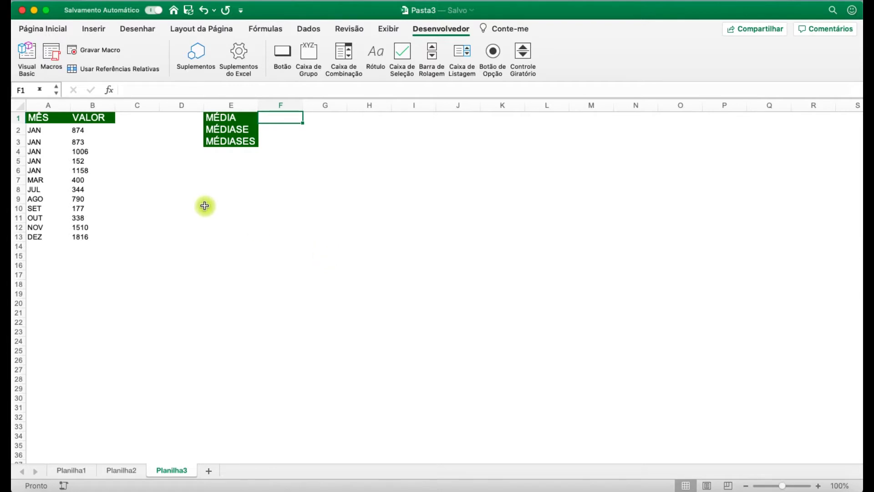
{"action": "left_click_drag", "start_coordinate": [230, 118], "coordinate": [232, 141]}
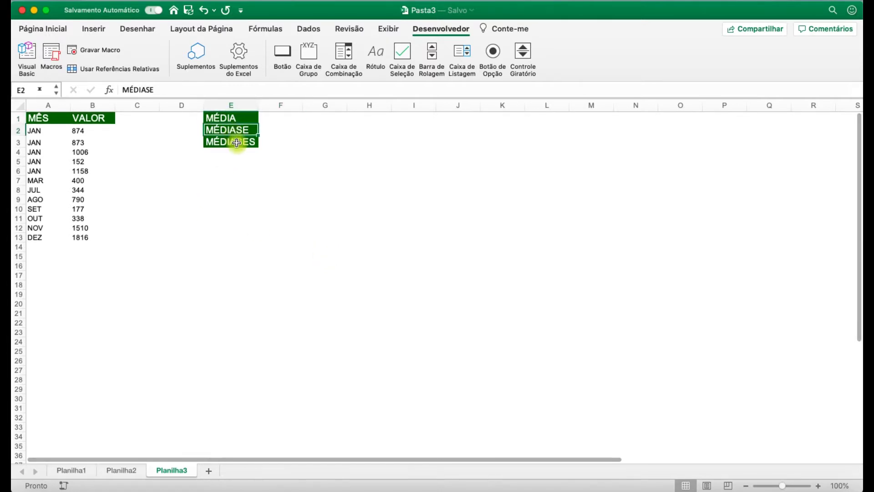
{"action": "left_click", "coordinate": [232, 141]}
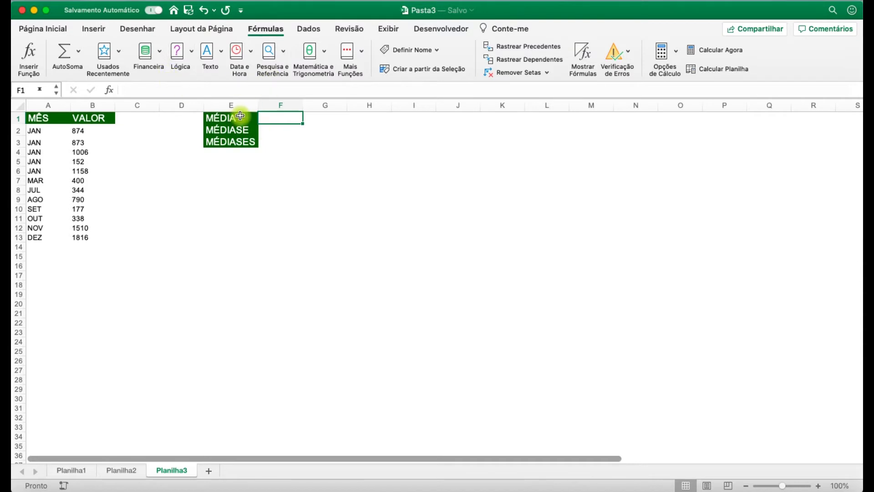
Step: Look through the statistical functions in the function library, then return to cell F1
{"action": "left_click", "coordinate": [357, 55]}
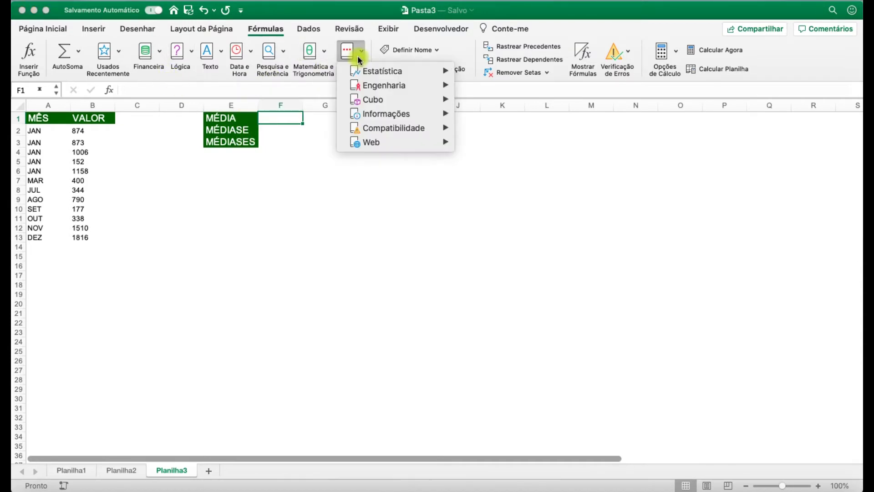
{"action": "mouse_move", "coordinate": [372, 68]}
{"action": "scroll", "coordinate": [530, 193], "scroll_direction": "down", "scroll_amount": 5}
{"action": "scroll", "coordinate": [531, 202], "scroll_direction": "down", "scroll_amount": 10}
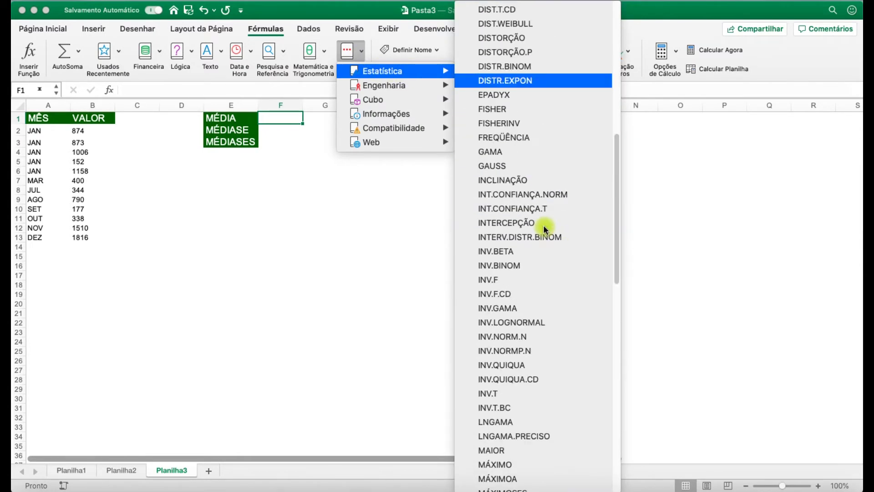
{"action": "scroll", "coordinate": [520, 428], "scroll_direction": "down", "scroll_amount": 3}
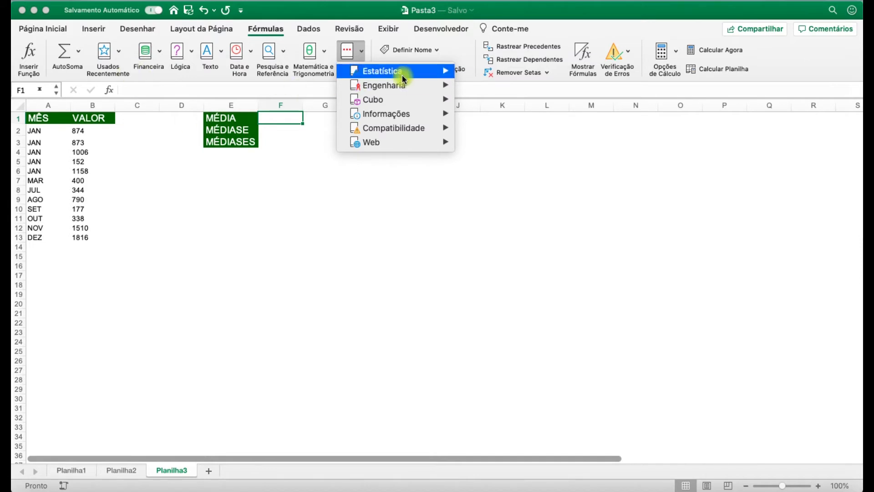
{"action": "left_click", "coordinate": [280, 122]}
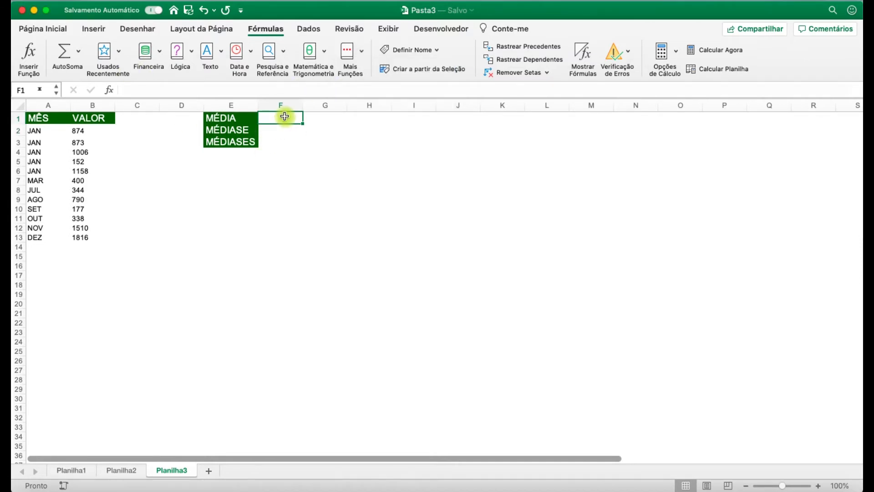
Step: Calculate the average of all the values in cell F1 with the formula =MÉDIA(B2:B13)
{"action": "type", "text": "="}
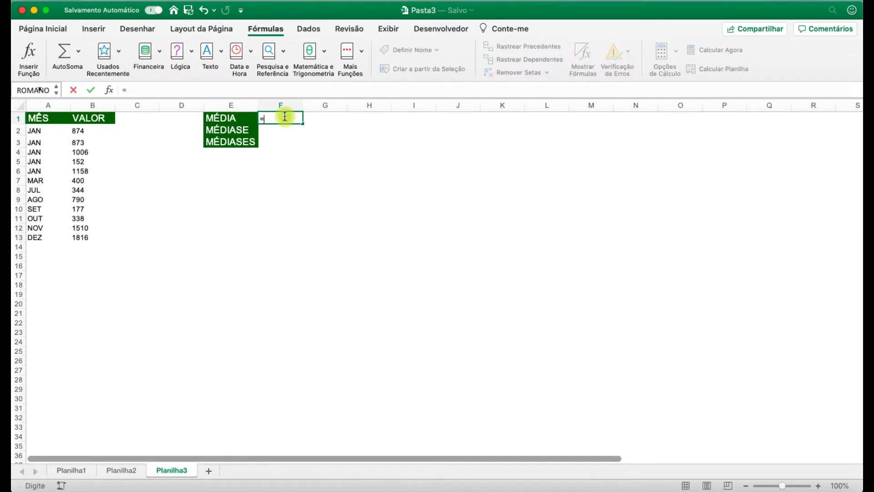
{"action": "type", "text": "média("}
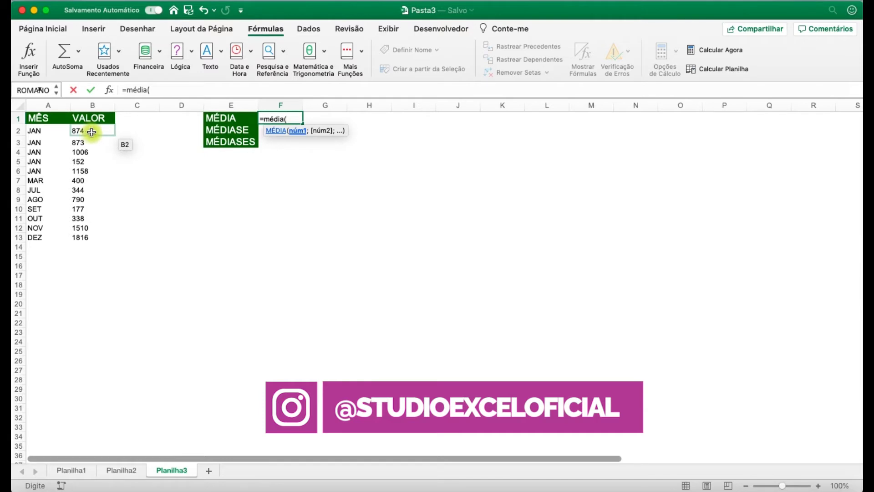
{"action": "left_click_drag", "start_coordinate": [87, 131], "coordinate": [88, 240]}
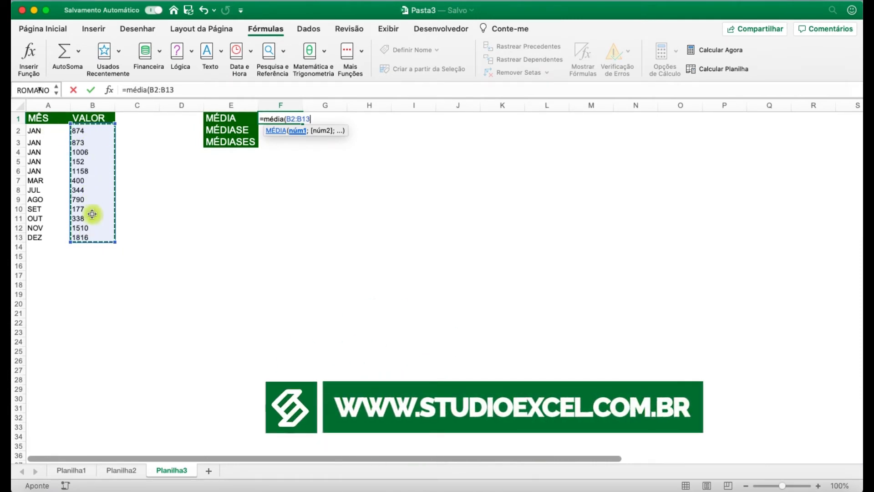
{"action": "left_click", "coordinate": [202, 92]}
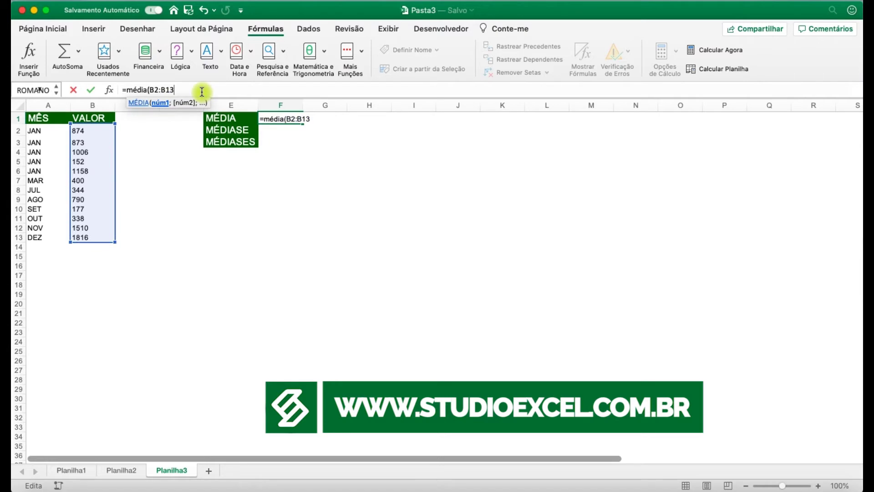
{"action": "type", "text": ")"}
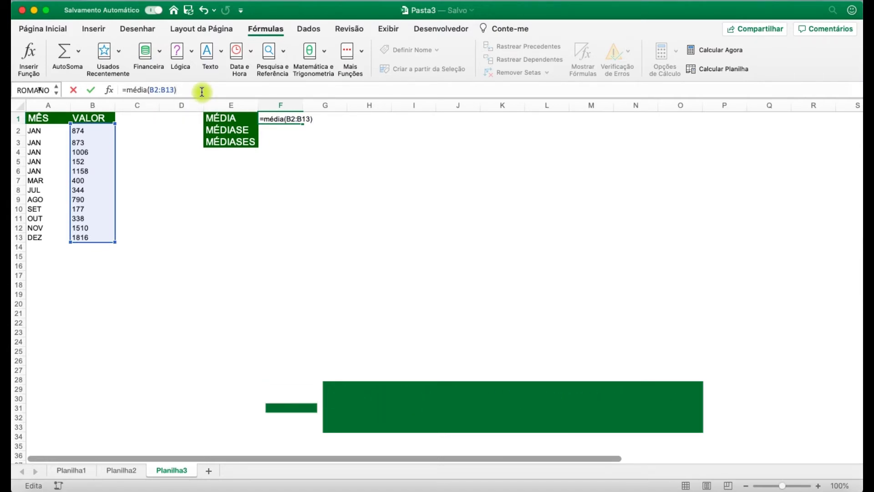
{"action": "key", "text": "Return"}
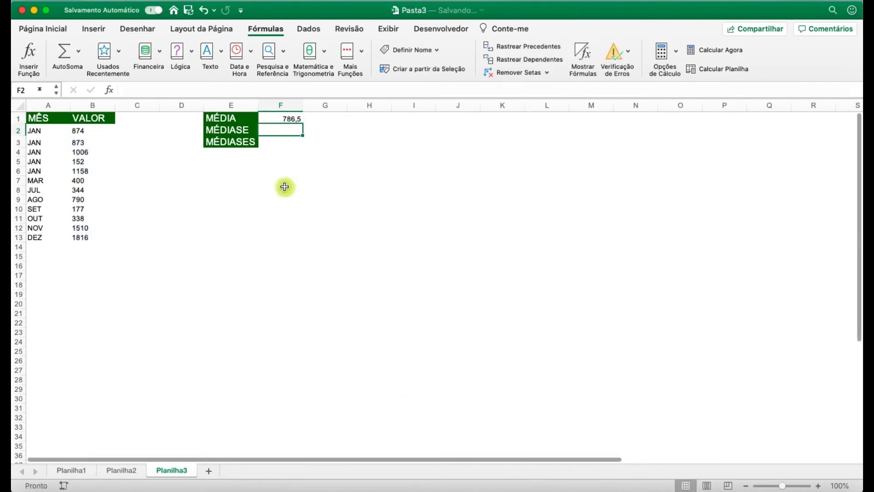
Step: Check the MÉDIA result in F1 against the average of the selected values B2:B13
{"action": "left_click", "coordinate": [280, 117]}
{"action": "left_click_drag", "start_coordinate": [89, 132], "coordinate": [93, 239]}
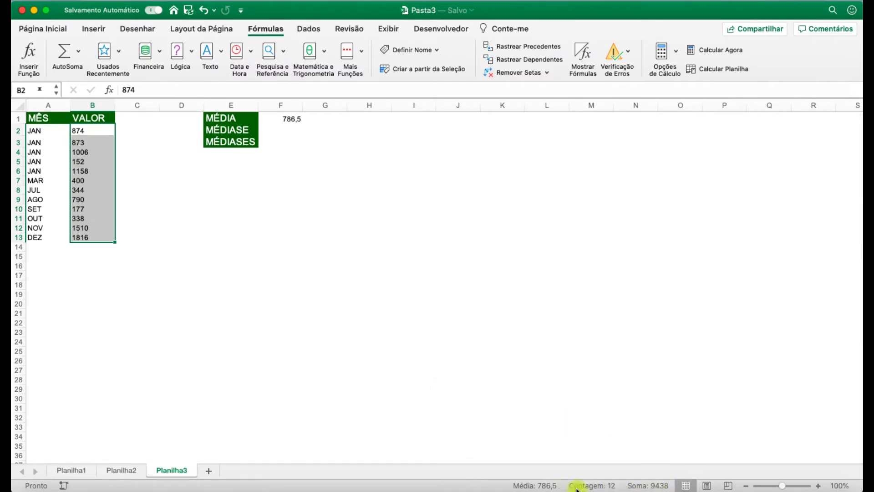
{"action": "left_click", "coordinate": [292, 118]}
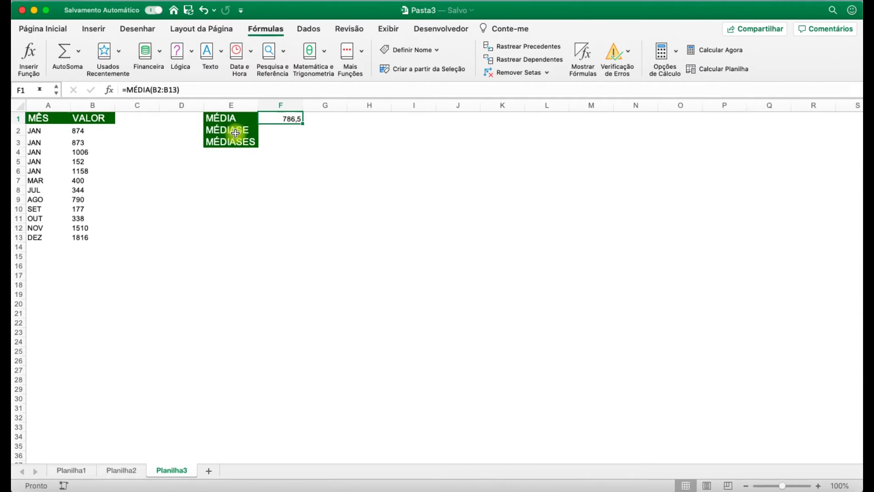
Step: Calculate the average of the January values in cell F2 with the formula =MÉDIASE(A:A;"JAN";B:B)
{"action": "left_click", "coordinate": [284, 131]}
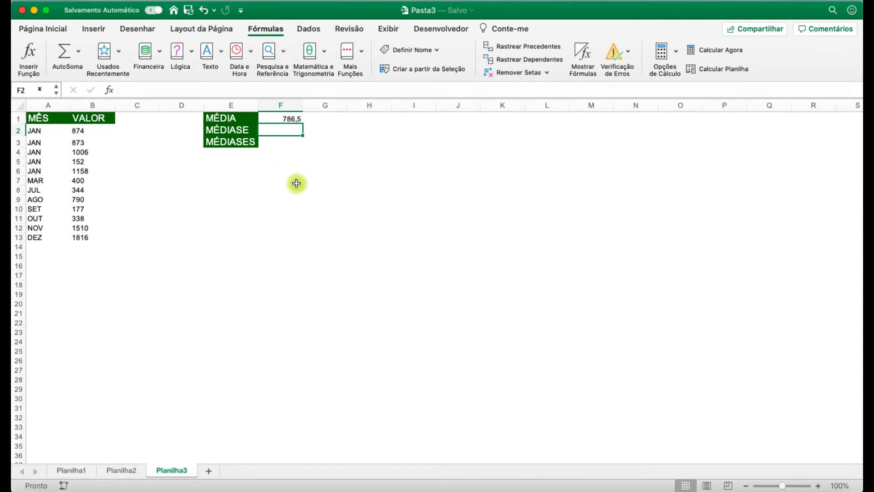
{"action": "type", "text": "=méd"}
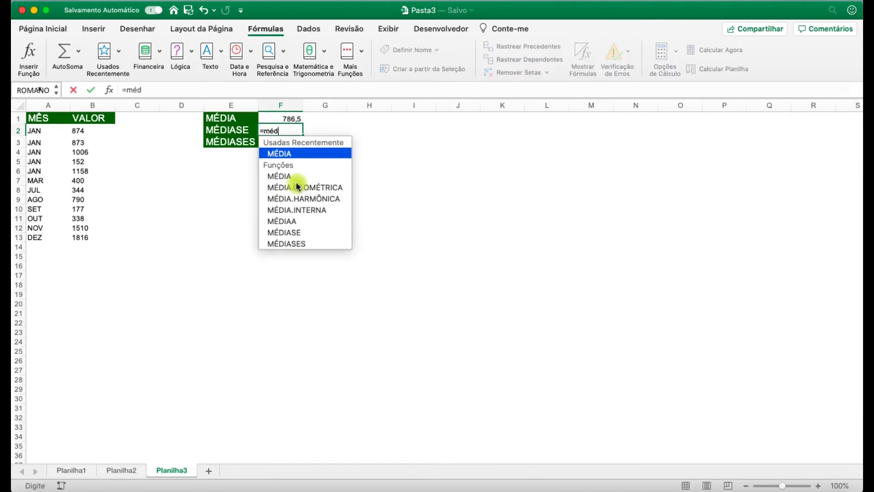
{"action": "type", "text": "iase("}
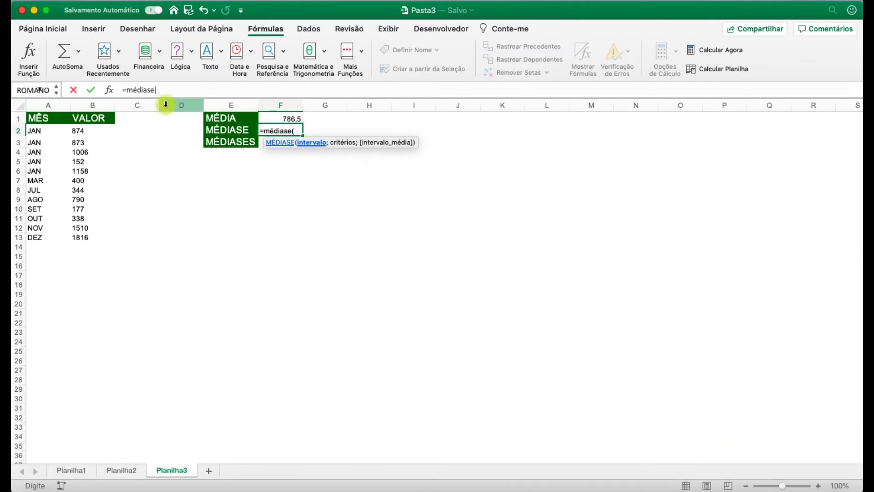
{"action": "left_click", "coordinate": [51, 103]}
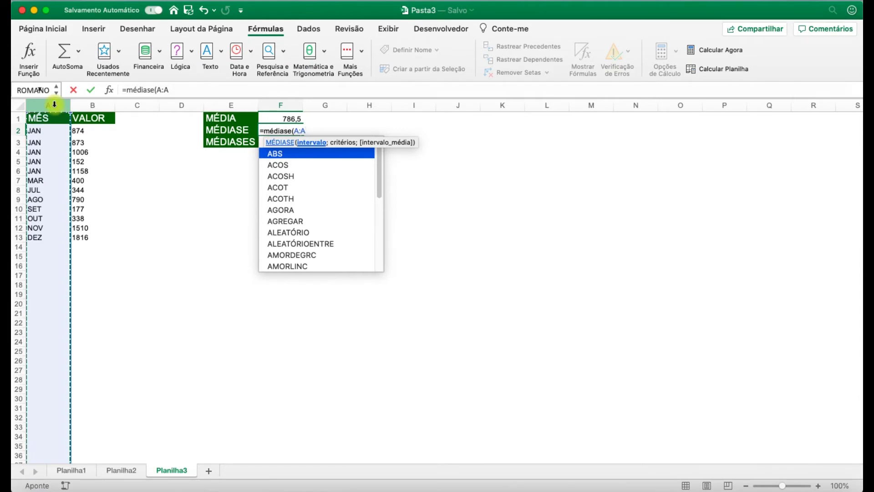
{"action": "type", "text": ";"}
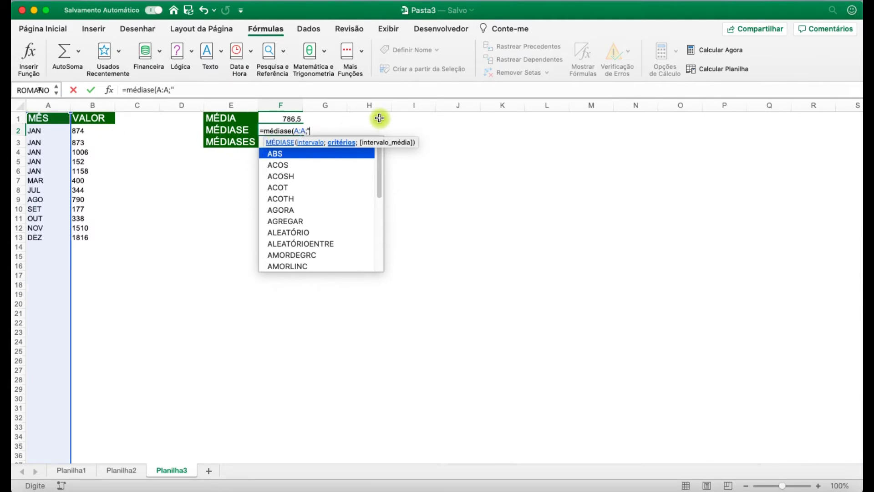
{"action": "type", "text": "ä"}
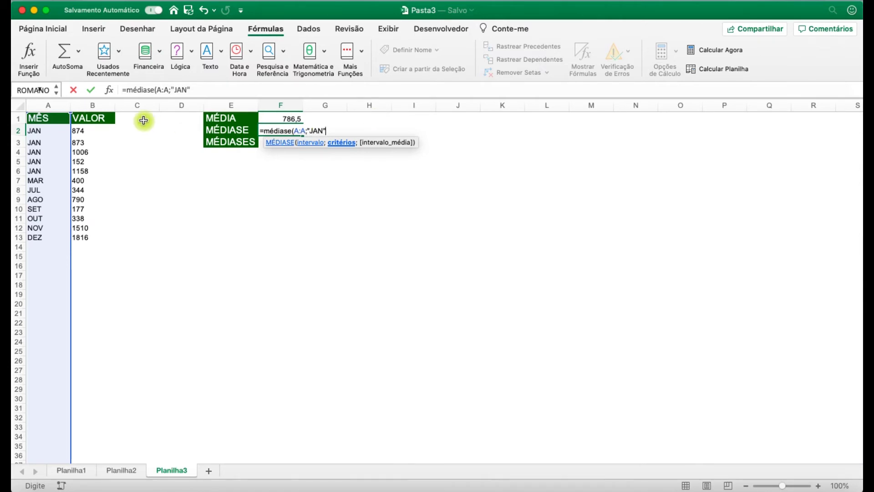
{"action": "type", "text": ";"}
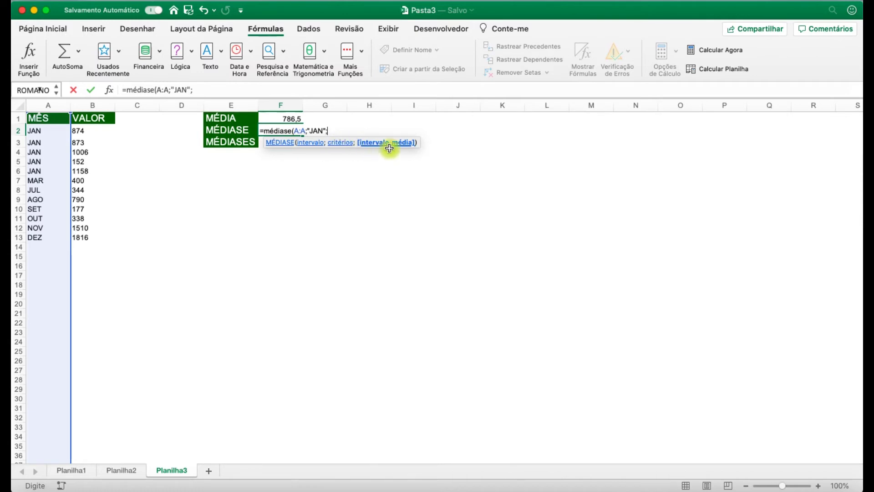
{"action": "left_click", "coordinate": [95, 104]}
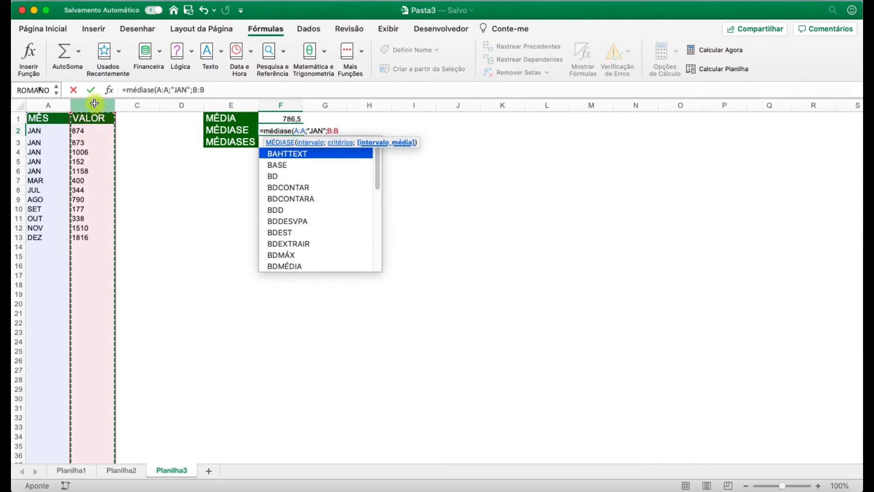
{"action": "key", "text": "Return"}
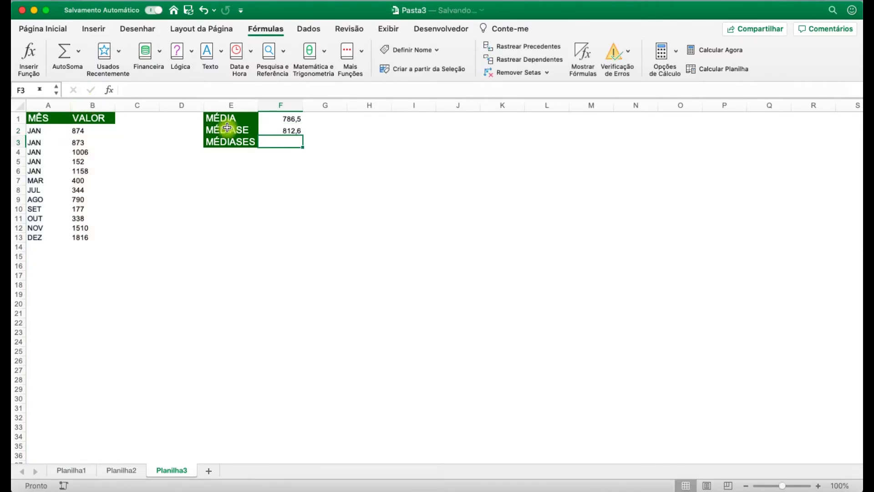
Step: Review the MÉDIASE formula in F2 and compare its result with the average of the January values B6:B2
{"action": "left_click", "coordinate": [279, 131]}
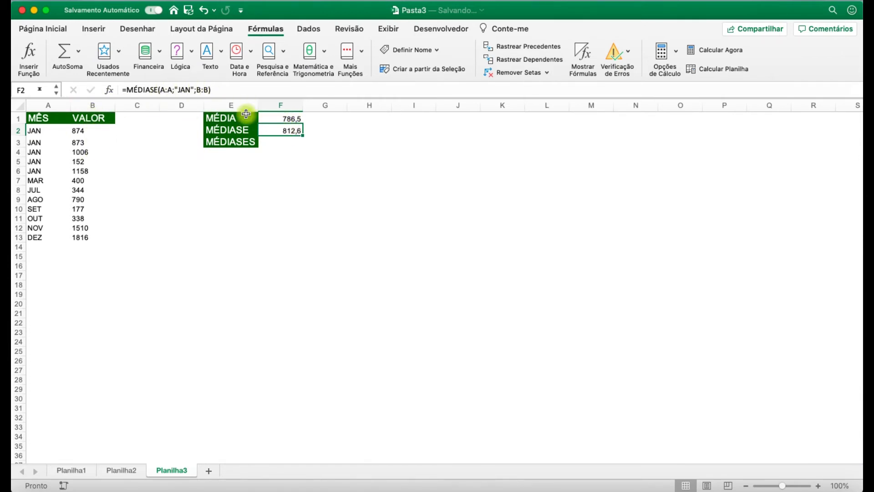
{"action": "left_click", "coordinate": [184, 90]}
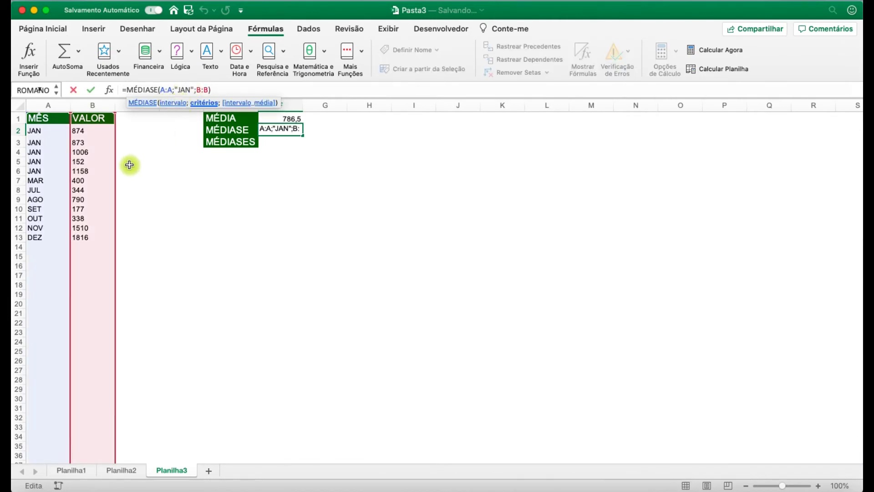
{"action": "key", "text": "Escape"}
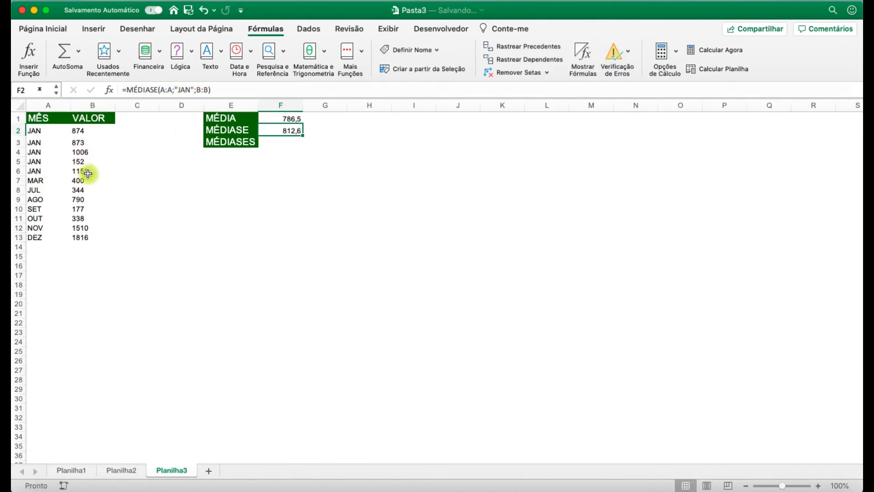
{"action": "left_click_drag", "start_coordinate": [87, 173], "coordinate": [84, 131]}
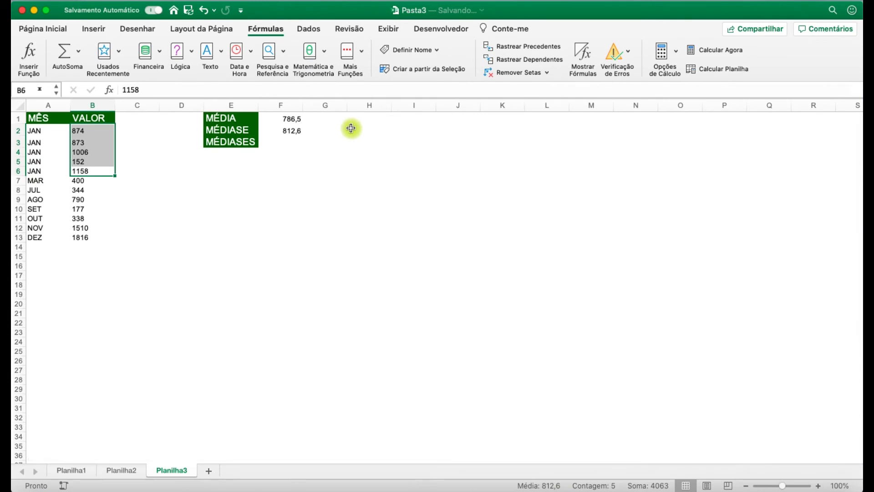
{"action": "left_click", "coordinate": [292, 135]}
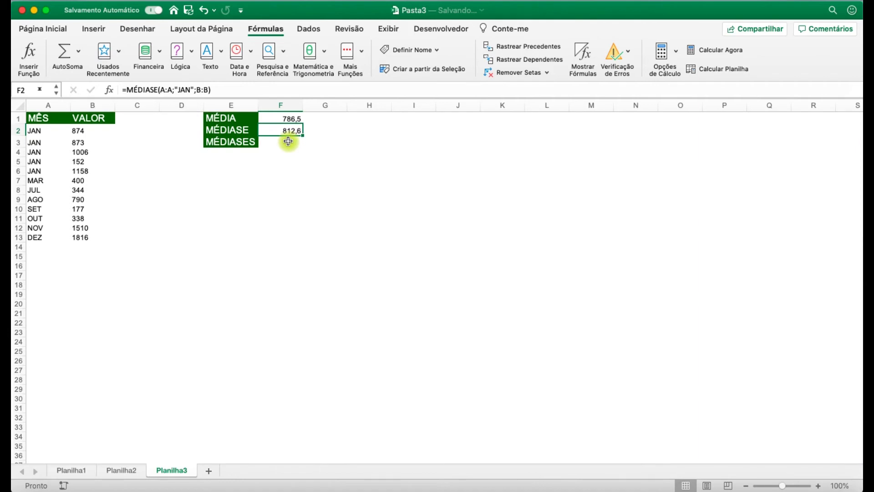
Step: Calculate the average of the January values above 1000 in cell F3 with the formula =MÉDIASES(B:B;A:A;"JAN";B:B;">1000")
{"action": "left_click", "coordinate": [288, 141]}
{"action": "type", "text": "=média"}
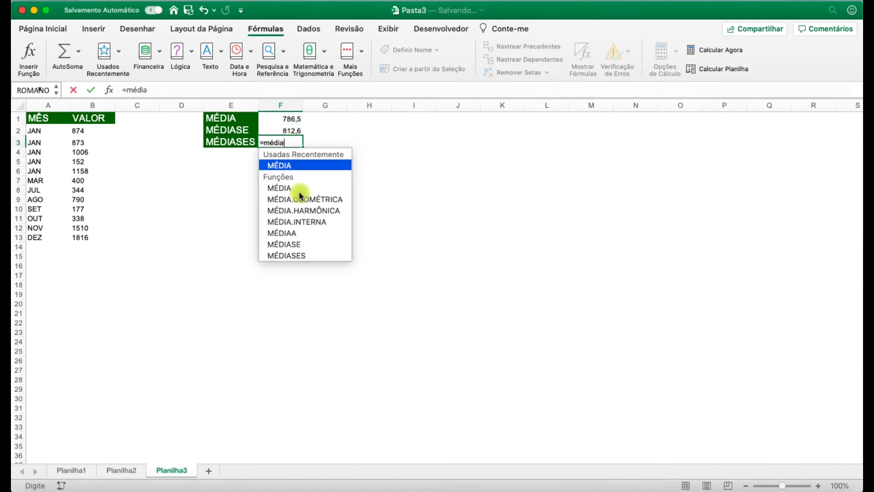
{"action": "type", "text": "ses"}
{"action": "key", "text": "Tab"}
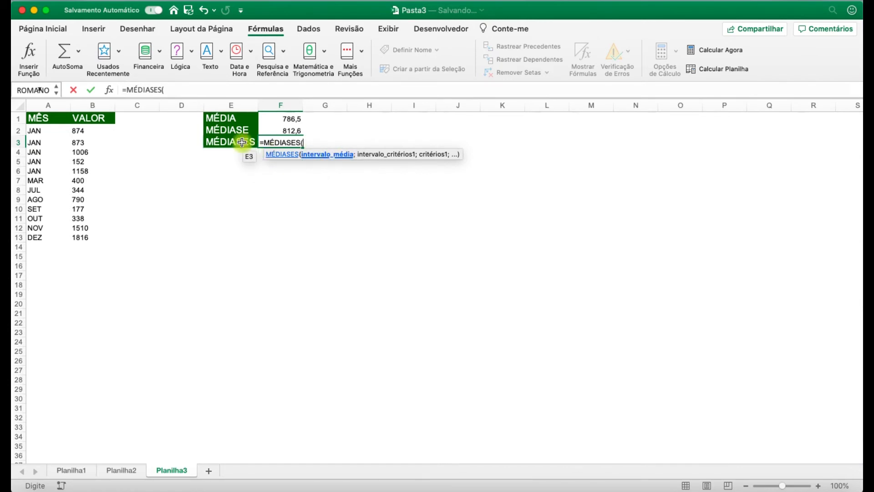
{"action": "left_click", "coordinate": [98, 105]}
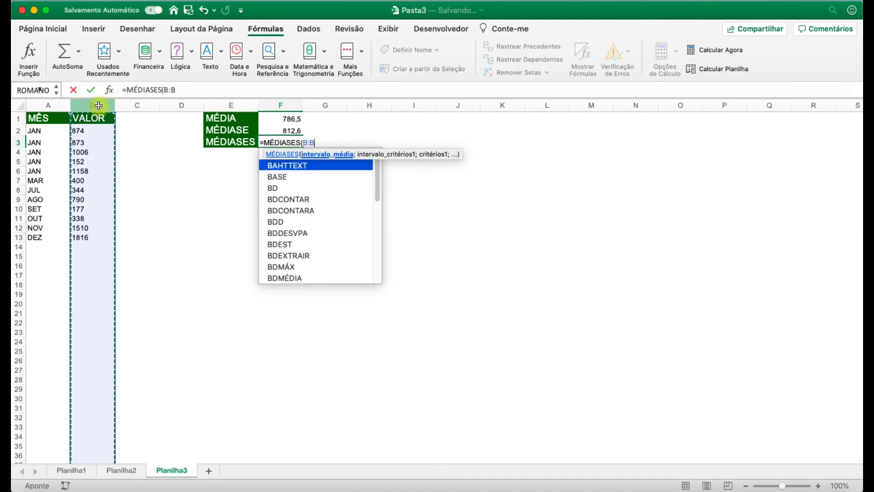
{"action": "type", "text": ";"}
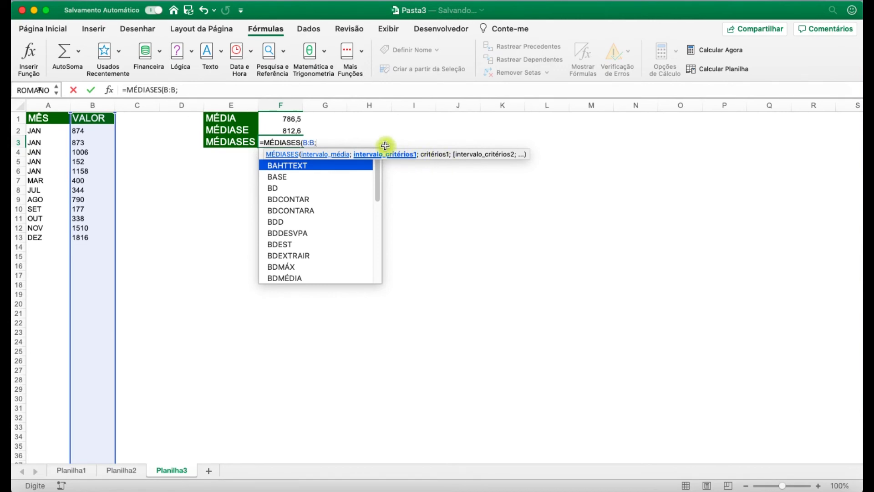
{"action": "left_click", "coordinate": [51, 104]}
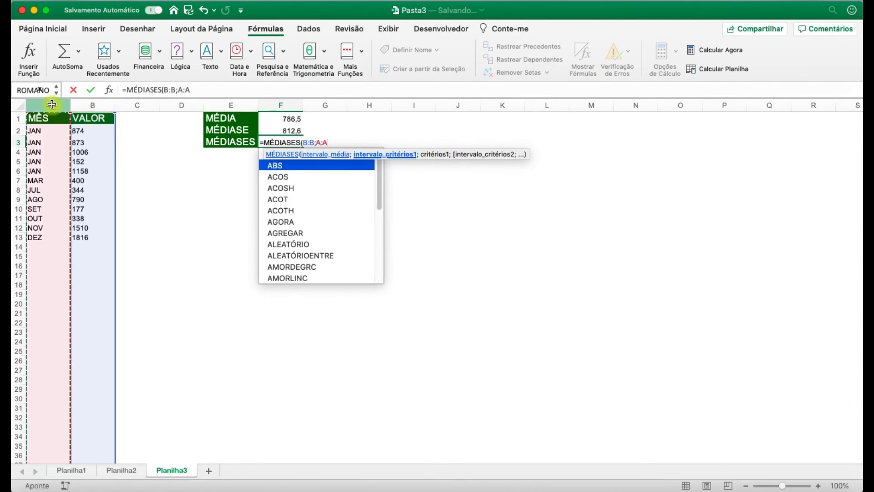
{"action": "type", "text": ";\""}
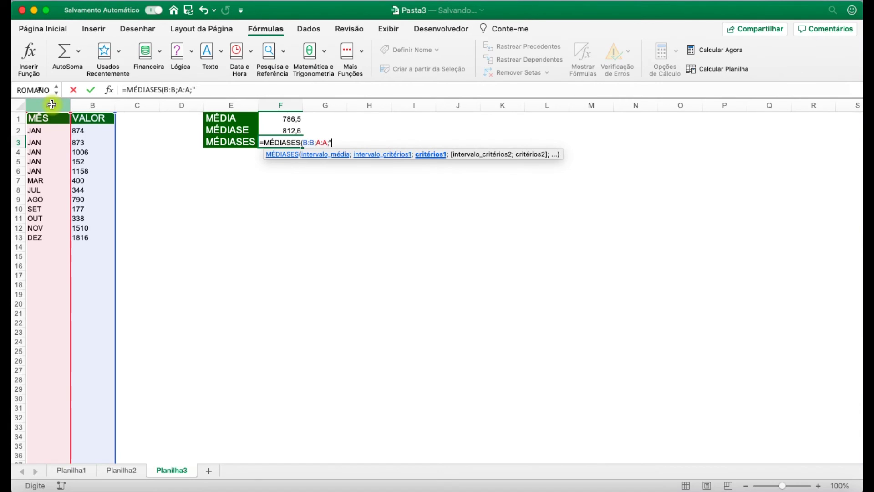
{"action": "type", "text": "JAN\";"}
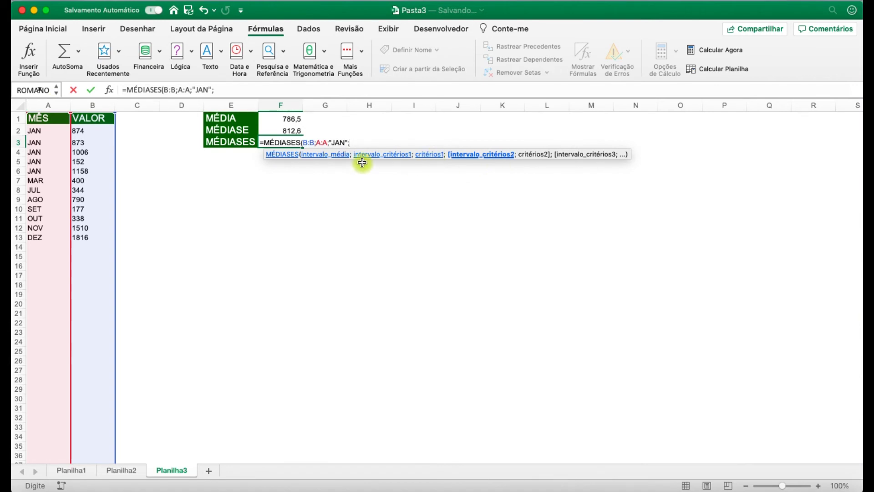
{"action": "left_click", "coordinate": [96, 107]}
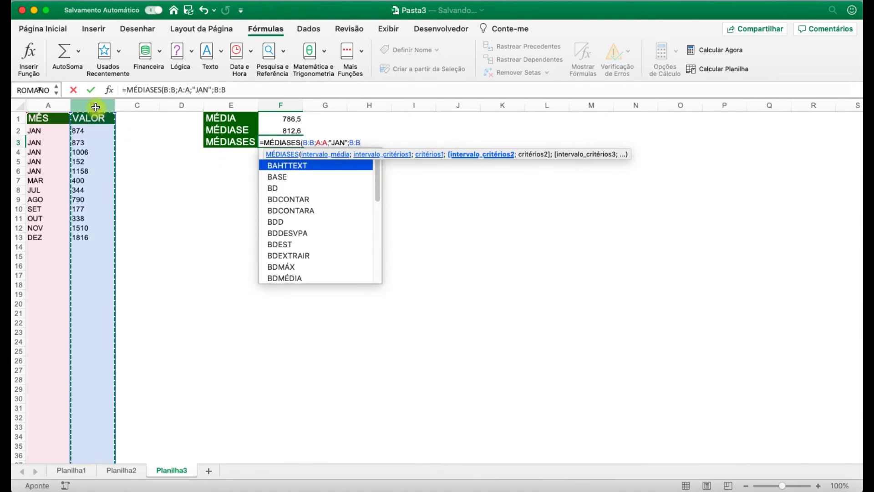
{"action": "type", "text": ";\">1000"}
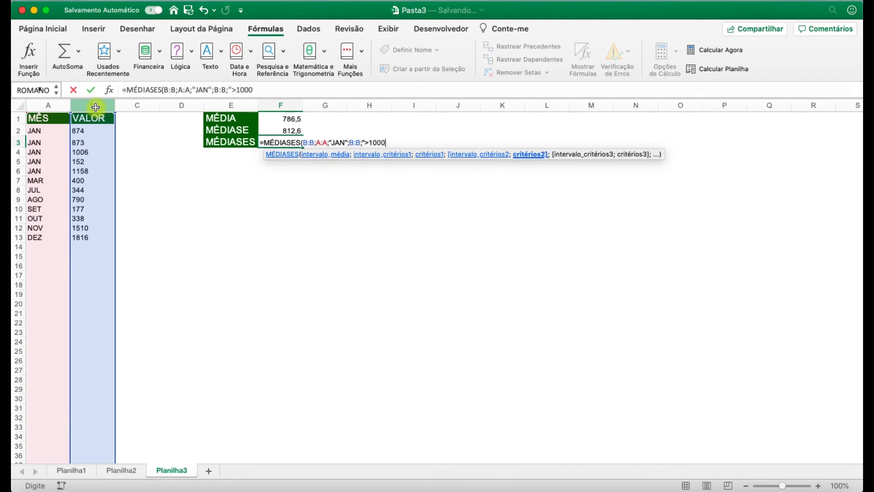
{"action": "type", "text": "\")"}
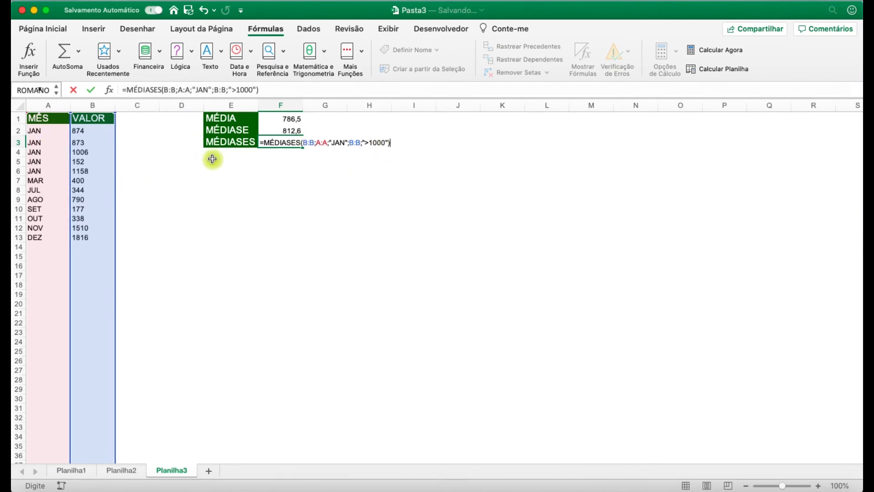
{"action": "key", "text": "Return"}
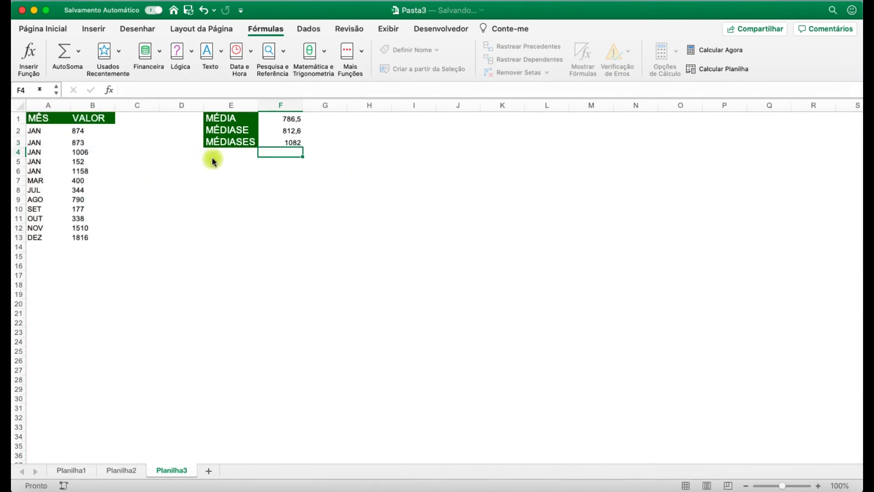
Step: Review the formulas in F1:F3 and check the MÉDIASES result against the average of the January rows A4:B4 and A6:B6
{"action": "left_click", "coordinate": [291, 142]}
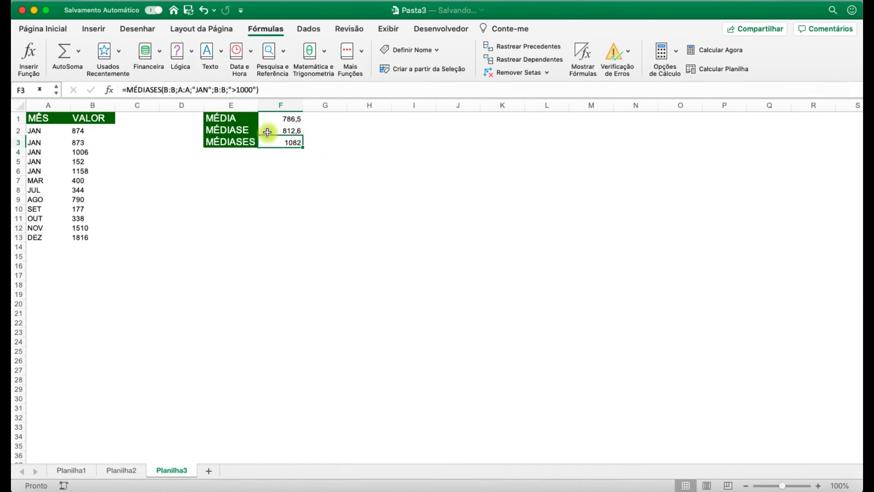
{"action": "left_click_drag", "start_coordinate": [291, 118], "coordinate": [294, 143]}
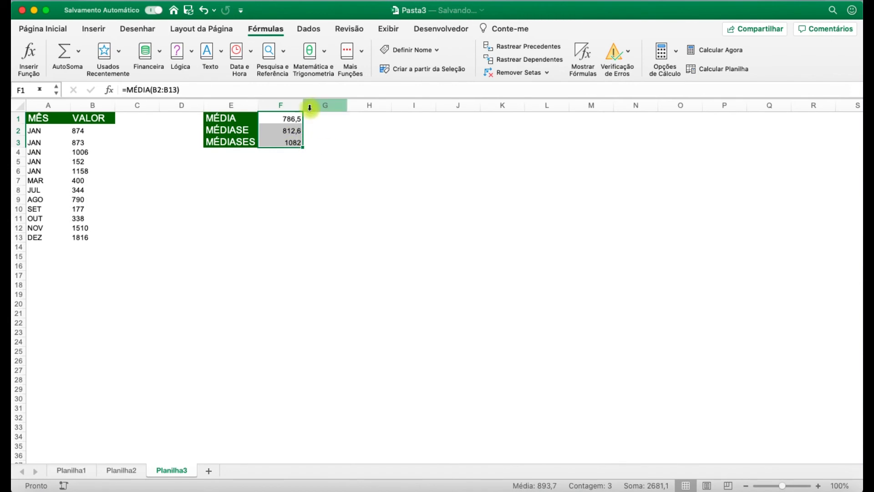
{"action": "left_click", "coordinate": [284, 133]}
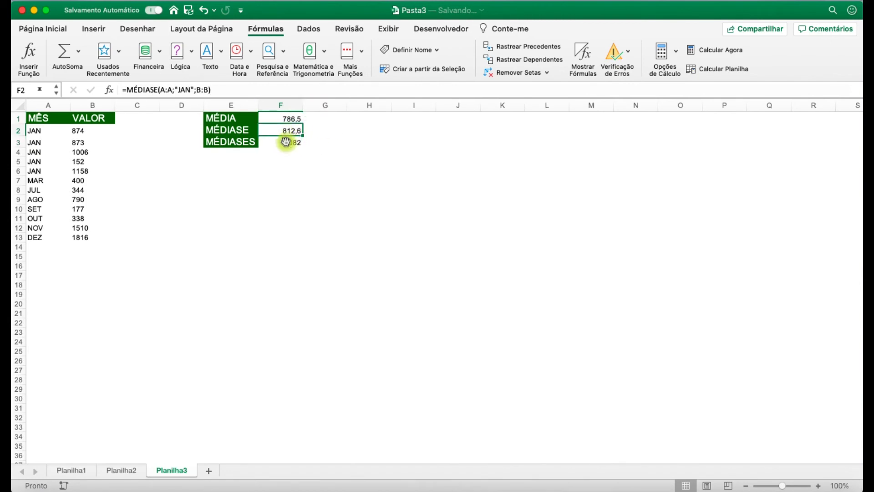
{"action": "left_click", "coordinate": [286, 141]}
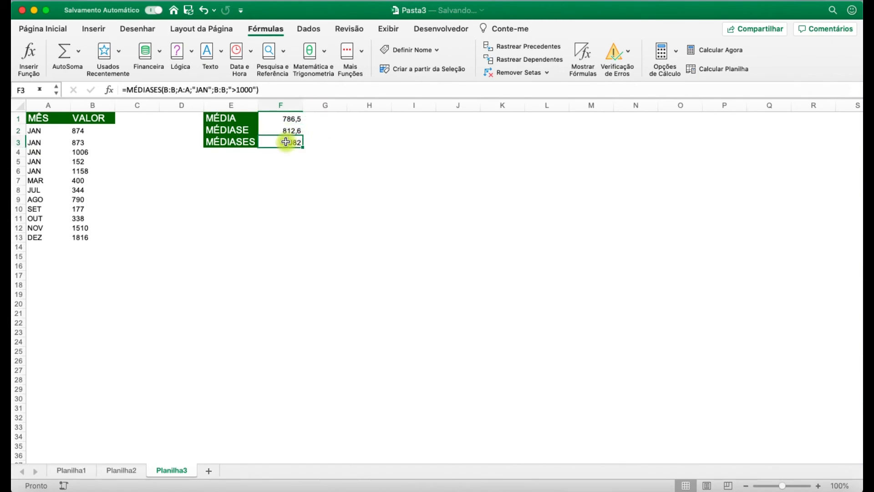
{"action": "double_click", "coordinate": [59, 28]}
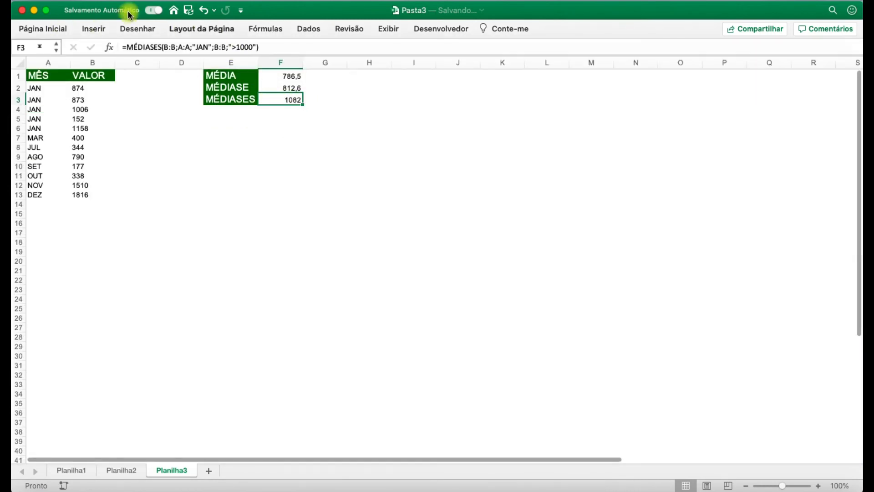
{"action": "double_click", "coordinate": [27, 28]}
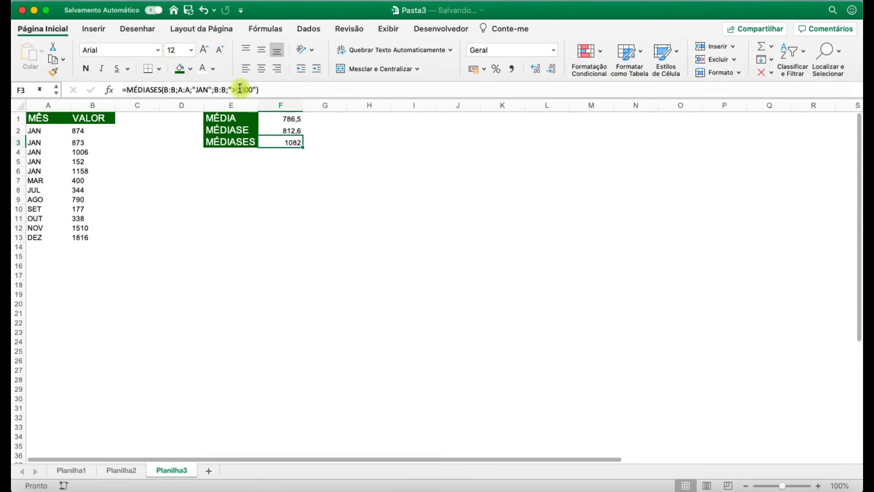
{"action": "left_click", "coordinate": [240, 89]}
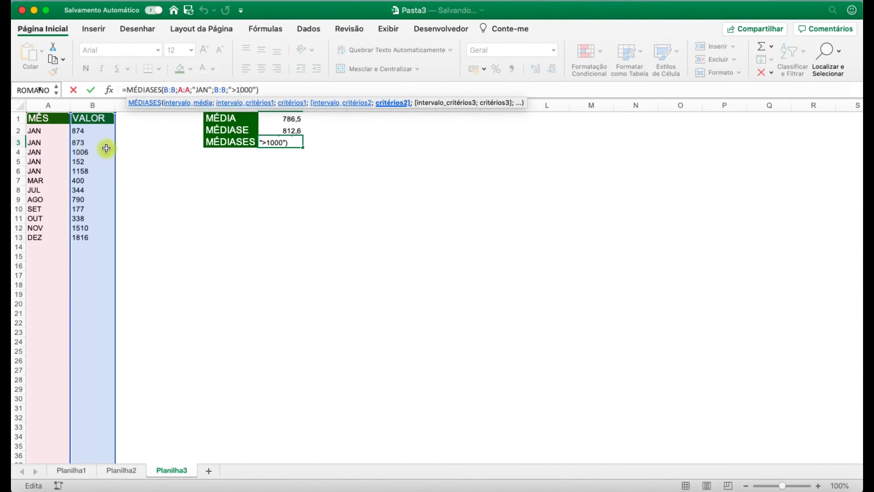
{"action": "key", "text": "Escape"}
{"action": "left_click_drag", "start_coordinate": [45, 154], "coordinate": [84, 172]}
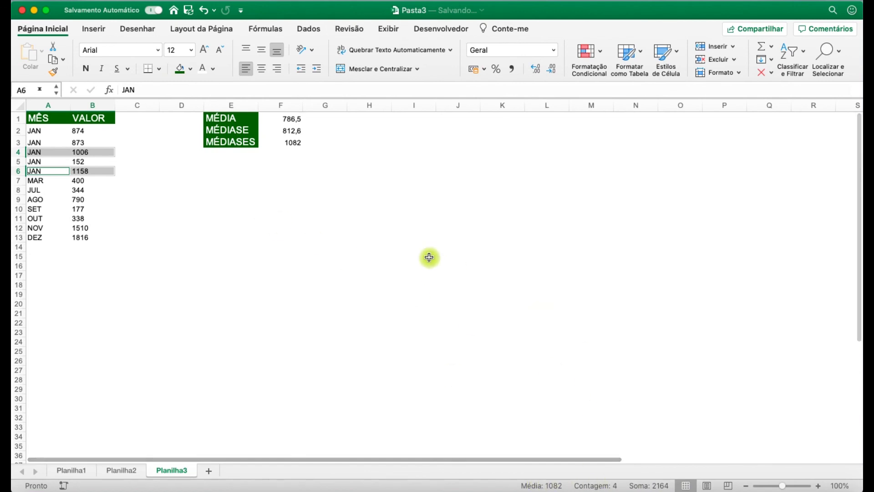
Step: Change the value criterion of the MÉDIASES formula in F3 to "<1000"
{"action": "left_click", "coordinate": [295, 142]}
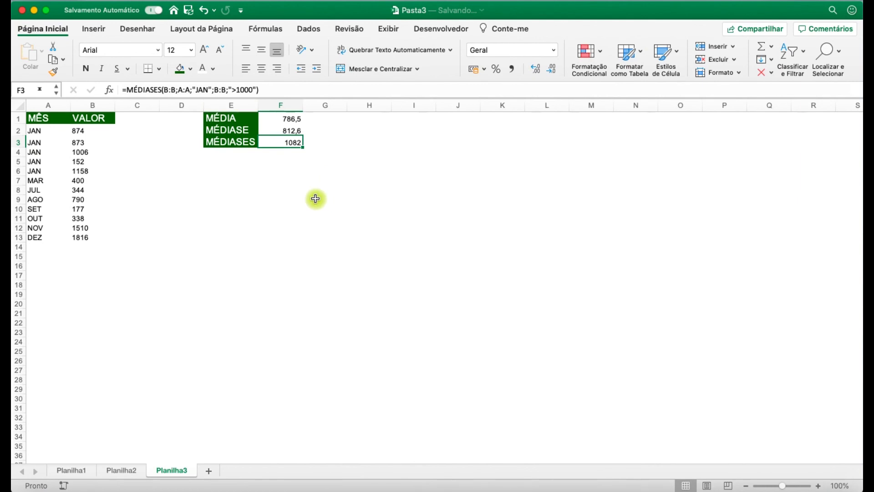
{"action": "left_click", "coordinate": [233, 90]}
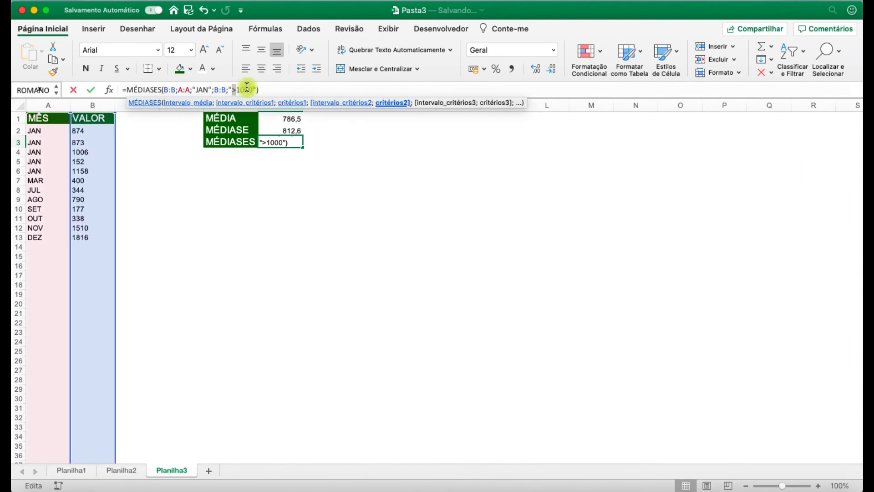
{"action": "type", "text": "<"}
{"action": "key", "text": "Return"}
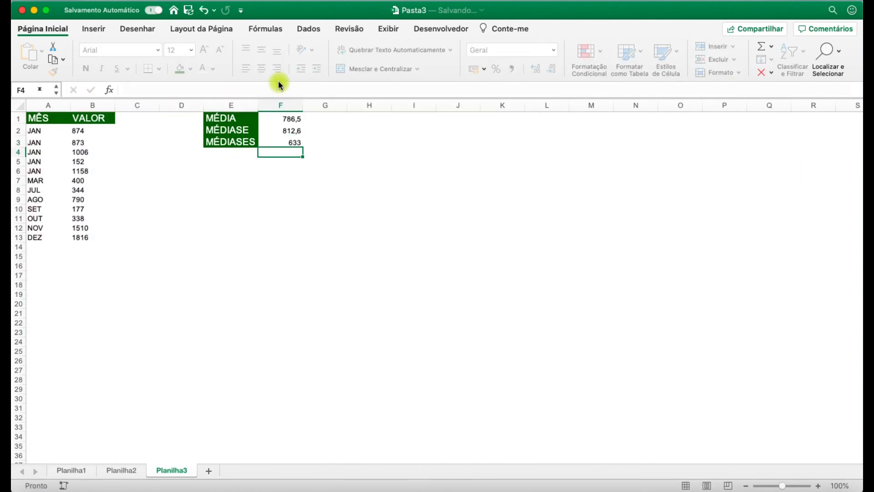
Step: Compare the MÉDIASES formula in F3 with the MÉDIASE formula in F2 and the January values below 1000
{"action": "left_click", "coordinate": [295, 143]}
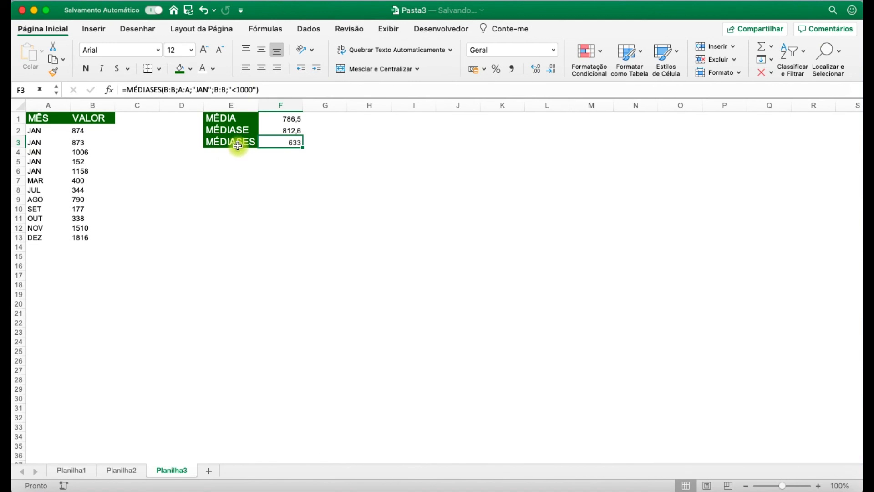
{"action": "left_click", "coordinate": [285, 130]}
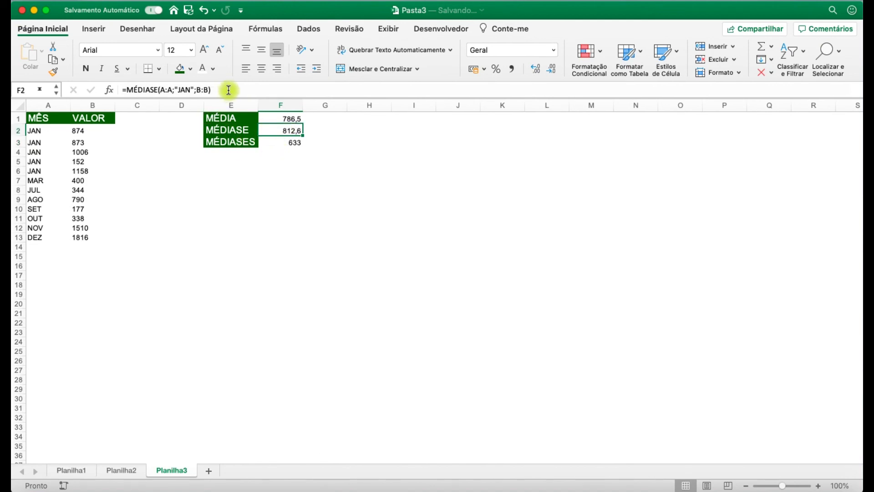
{"action": "left_click", "coordinate": [288, 142]}
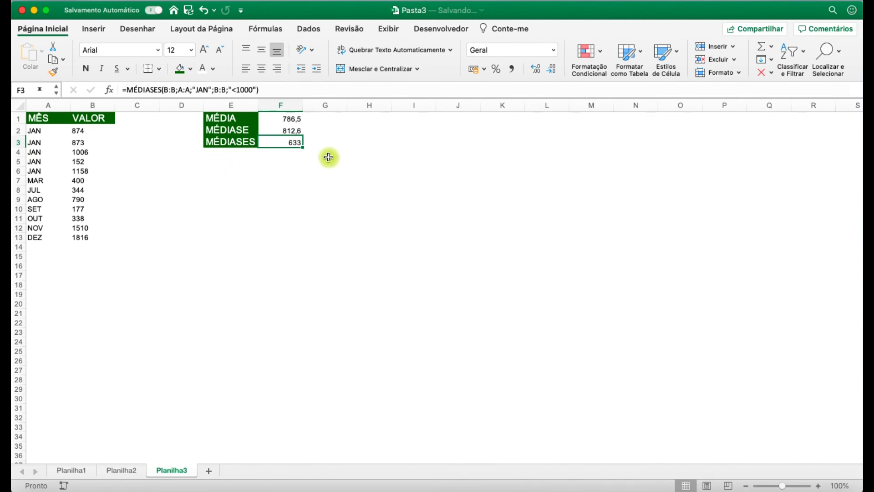
{"action": "left_click", "coordinate": [82, 162]}
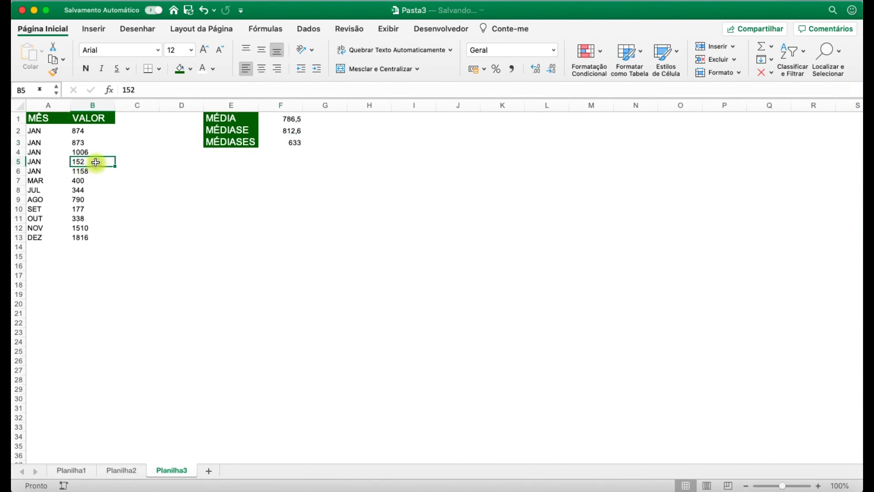
{"action": "left_click", "coordinate": [285, 144]}
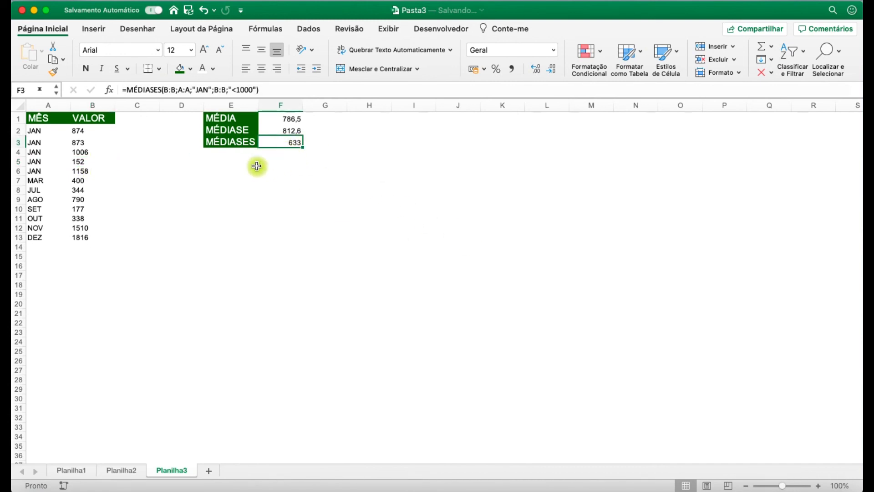
{"action": "left_click", "coordinate": [218, 234]}
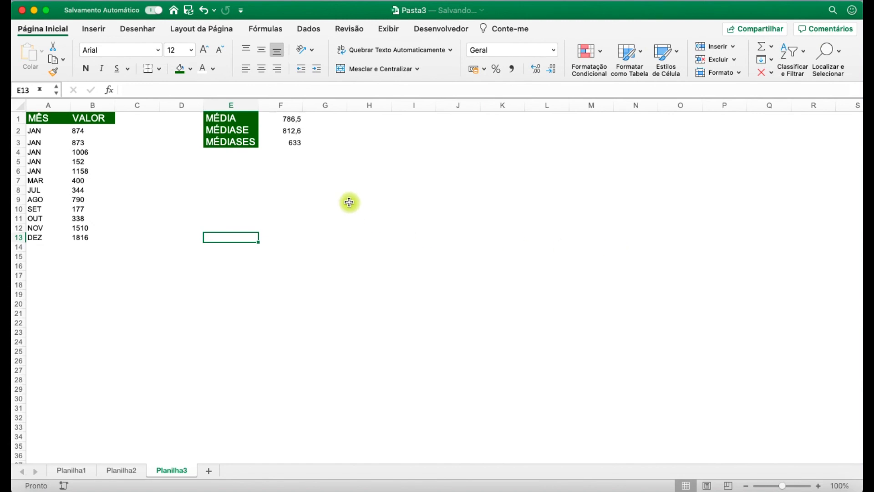
{"action": "left_click_drag", "start_coordinate": [317, 157], "coordinate": [178, 118]}
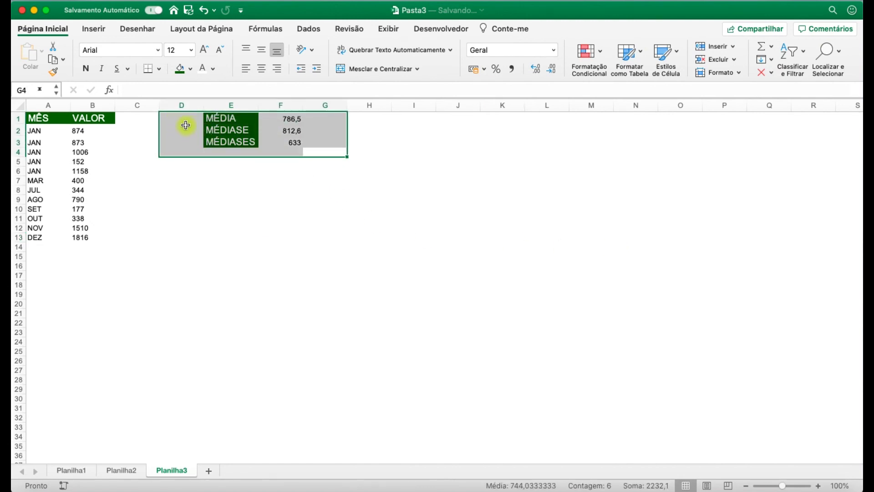
{"action": "left_click_drag", "start_coordinate": [183, 119], "coordinate": [297, 191]}
{"action": "left_click", "coordinate": [274, 229]}
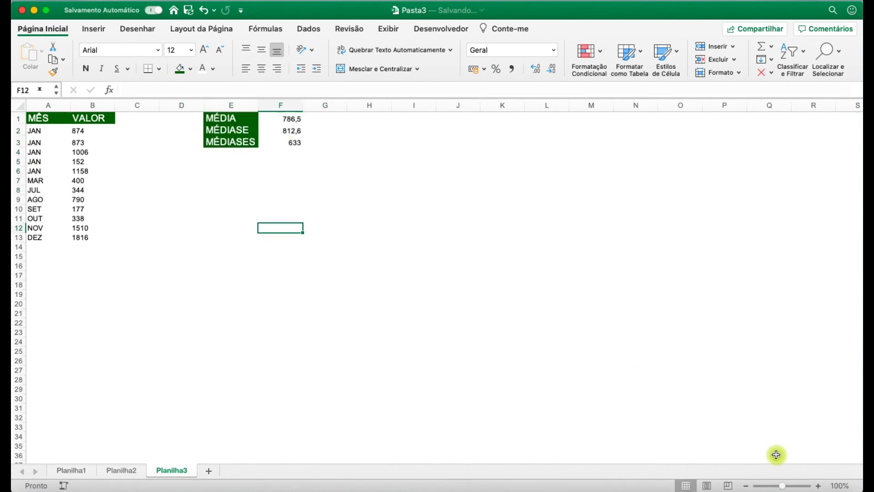